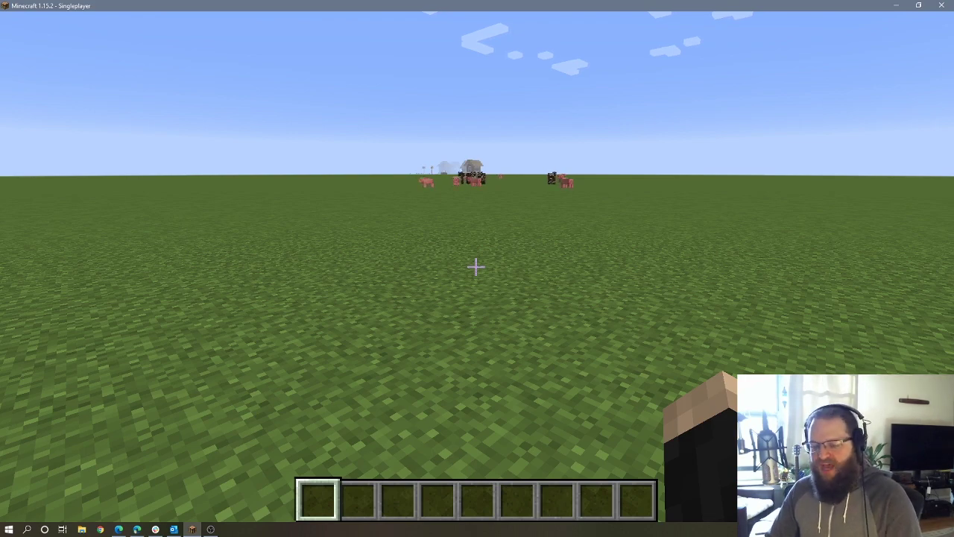
- Pause the game and switch to the virtual graph paper page, scrolling the blank grid into view
{"action": "key", "text": "Escape"}
{"action": "key", "text": "alt+Tab"}
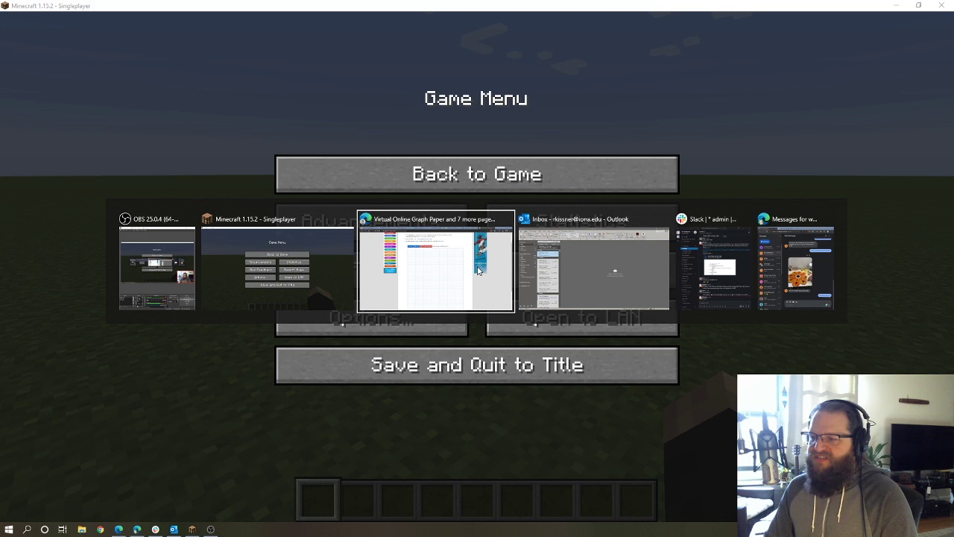
{"action": "scroll", "coordinate": [484, 333], "scroll_direction": "down", "scroll_amount": 3}
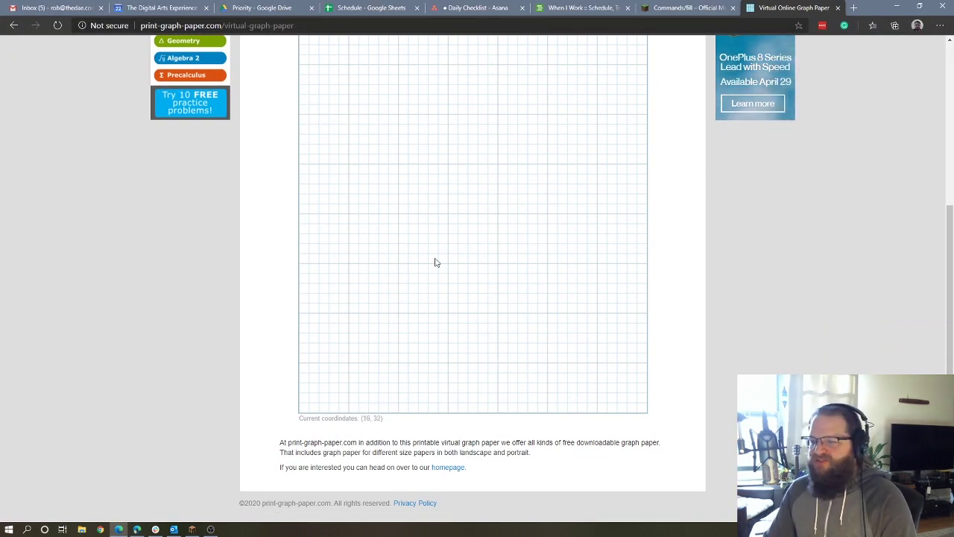
{"action": "scroll", "coordinate": [567, 290], "scroll_direction": "up", "scroll_amount": 2}
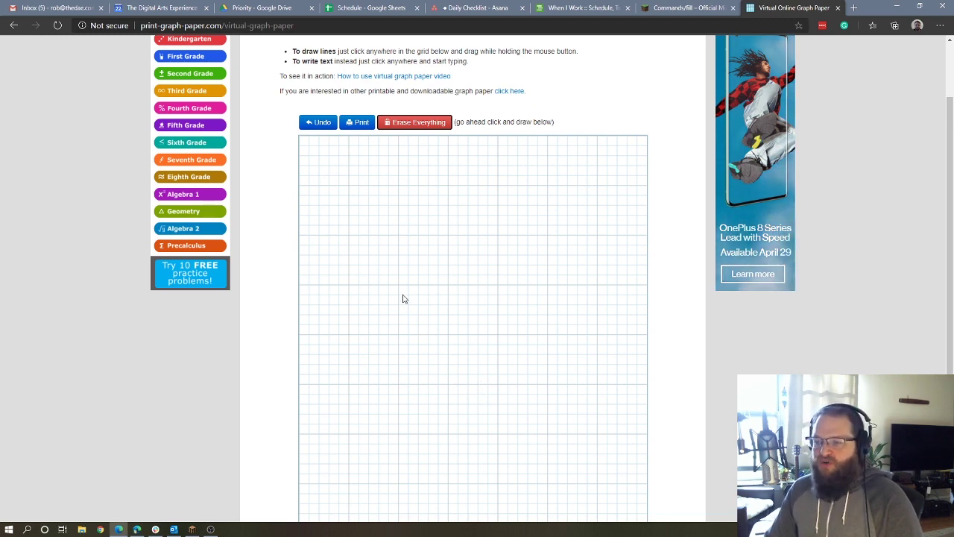
- Draw a square and a taller rectangle to its right on the graph paper grid
{"action": "mouse_move", "coordinate": [399, 284]}
{"action": "left_mouse_down"}
{"action": "mouse_move", "coordinate": [400, 385]}
{"action": "mouse_move", "coordinate": [497, 385]}
{"action": "mouse_move", "coordinate": [500, 287]}
{"action": "mouse_move", "coordinate": [401, 288]}
{"action": "left_mouse_up"}
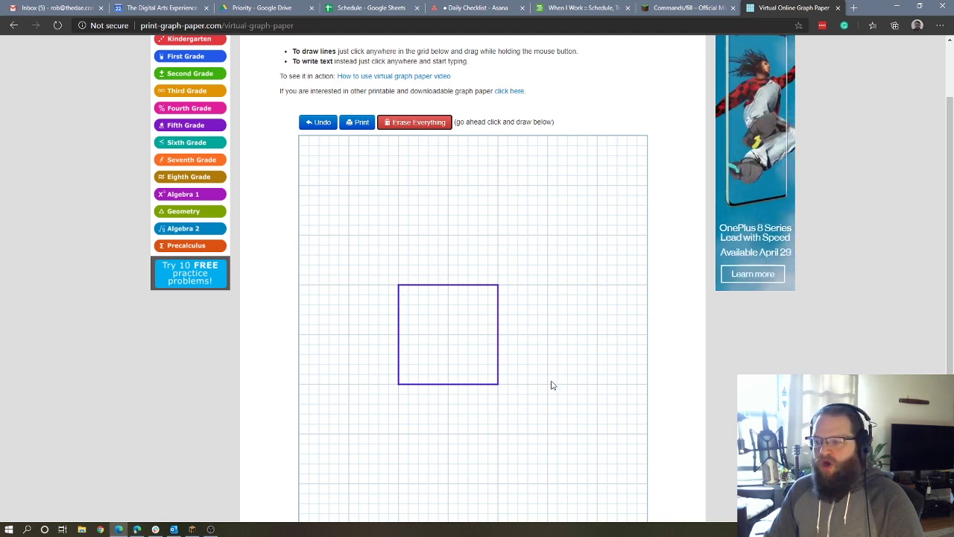
{"action": "mouse_move", "coordinate": [548, 385]}
{"action": "left_mouse_down"}
{"action": "mouse_move", "coordinate": [550, 190]}
{"action": "mouse_move", "coordinate": [646, 189]}
{"action": "mouse_move", "coordinate": [638, 384]}
{"action": "mouse_move", "coordinate": [647, 383]}
{"action": "mouse_move", "coordinate": [554, 385]}
{"action": "left_mouse_up"}
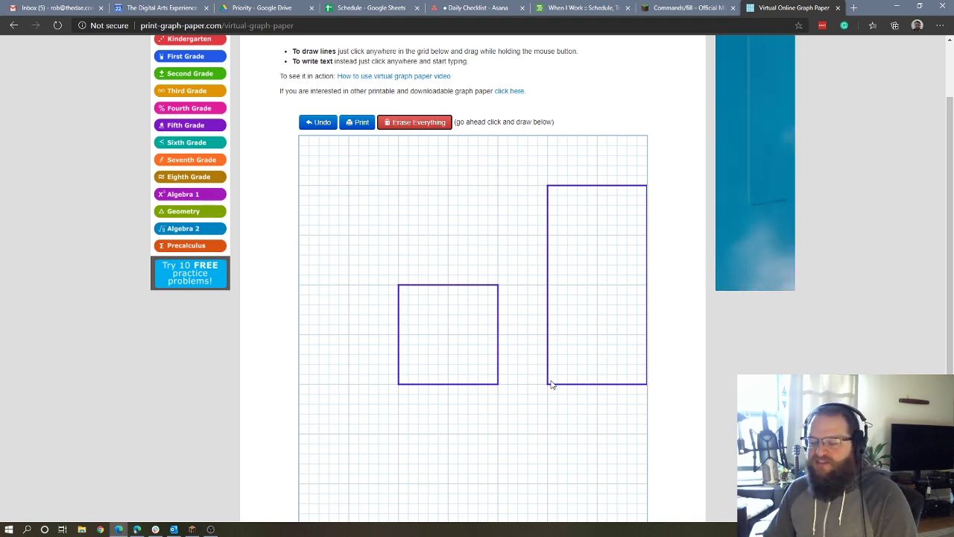
- Back in Minecraft, show the debug overlay with coordinates 105.269 / 4.00000 / -58.291, then pause
{"action": "key", "text": "alt+Tab"}
{"action": "key", "text": "alt+Tab"}
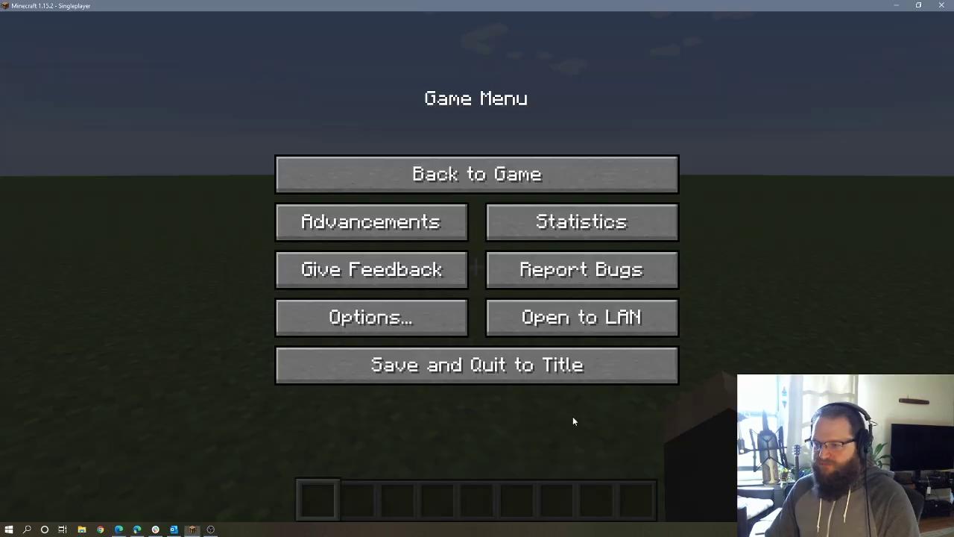
{"action": "key", "text": "Escape"}
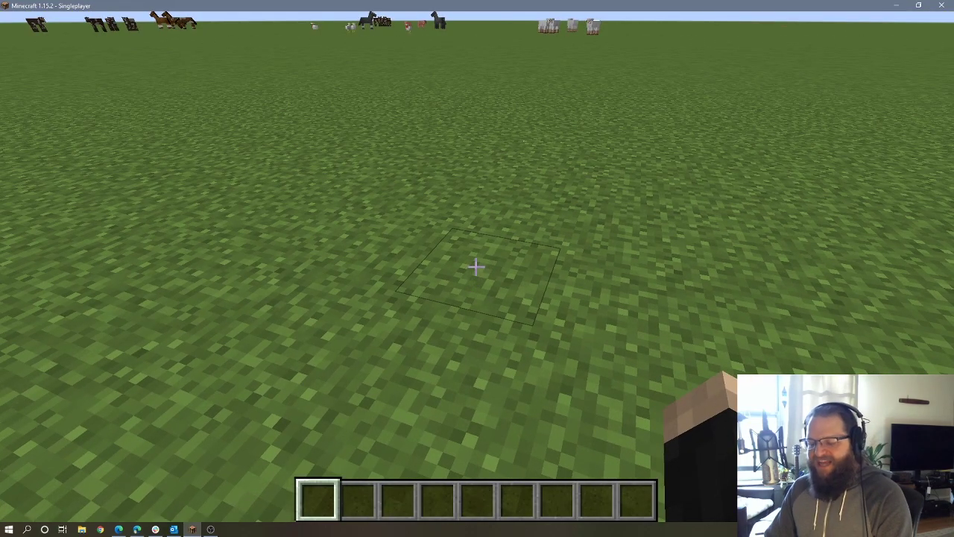
{"action": "key", "text": "F3"}
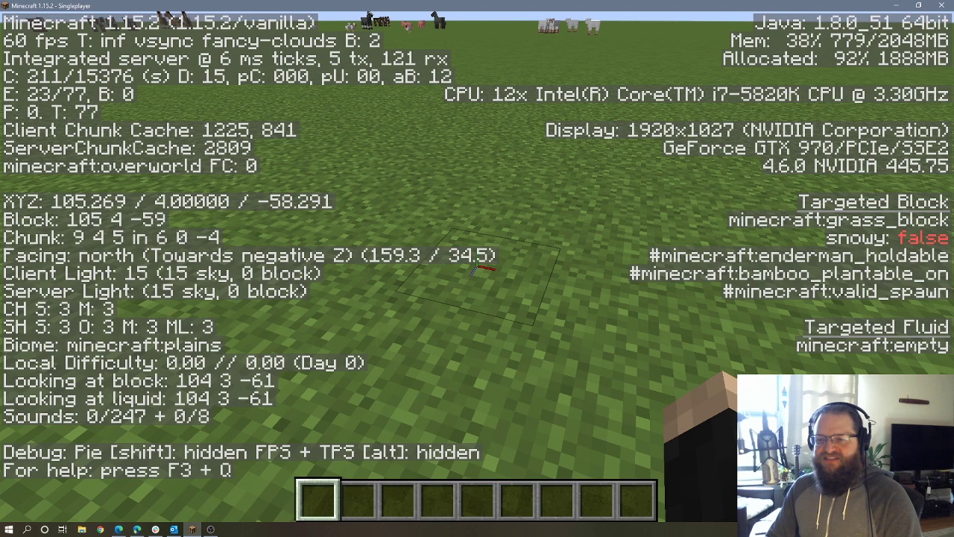
{"action": "key", "text": "Escape"}
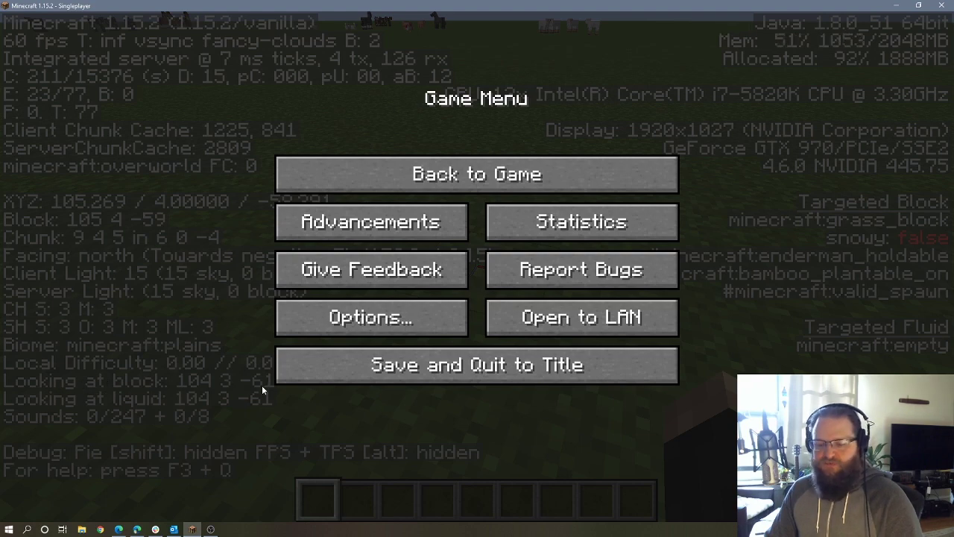
{"action": "key", "text": "Escape"}
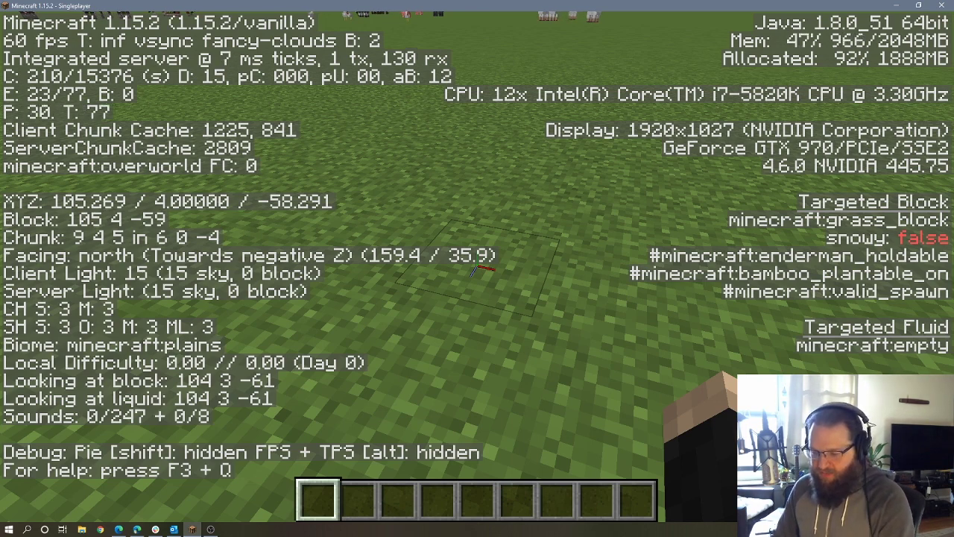
{"action": "key", "text": "F3"}
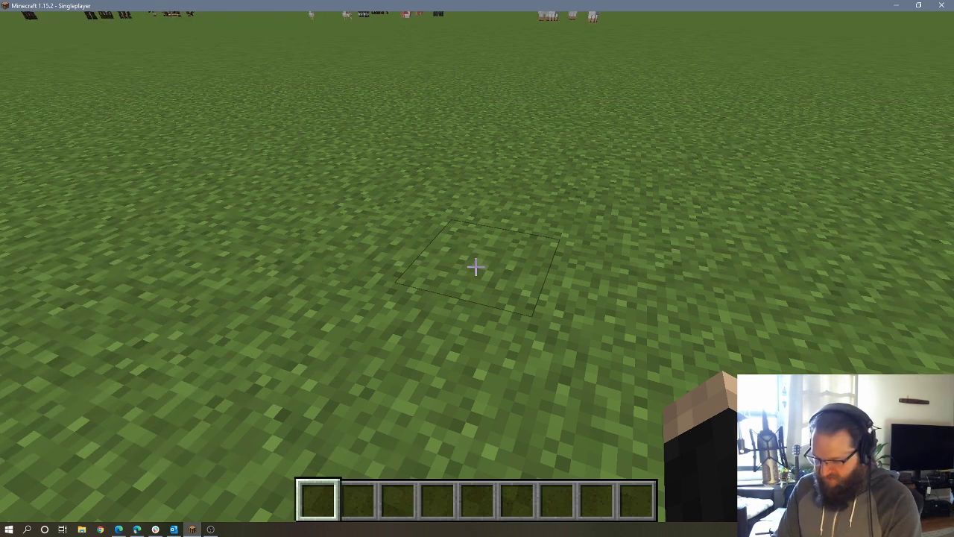
{"action": "key", "text": "slash"}
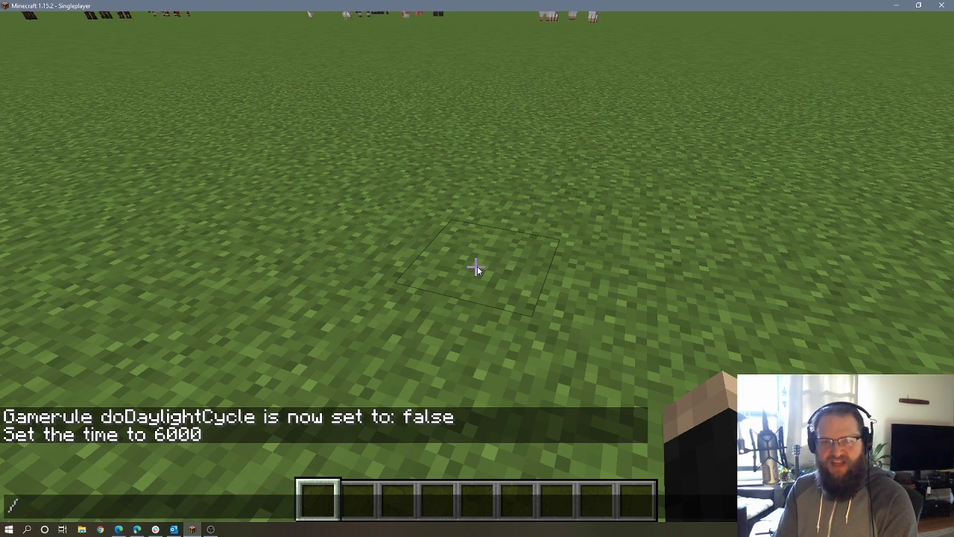
{"action": "type", "text": "fill "}
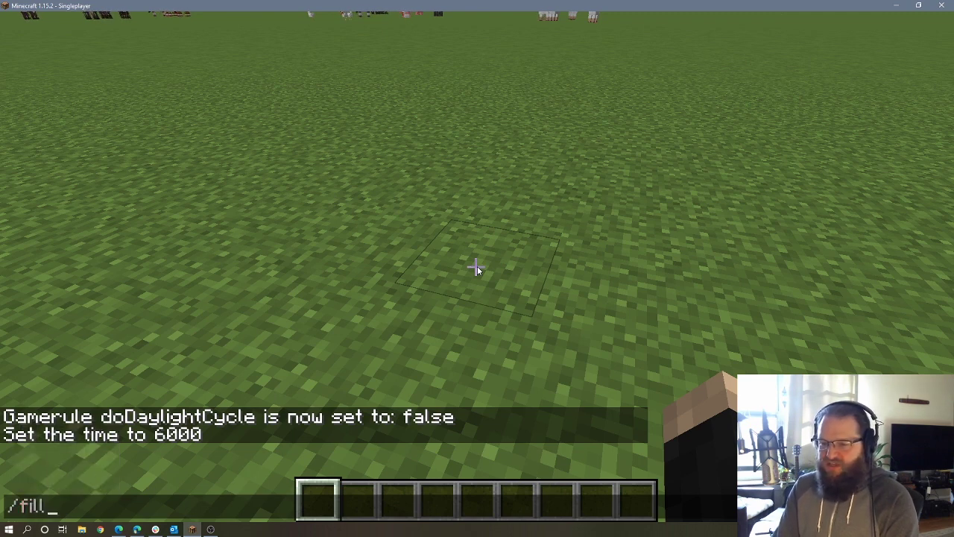
{"action": "type", "text": "104"}
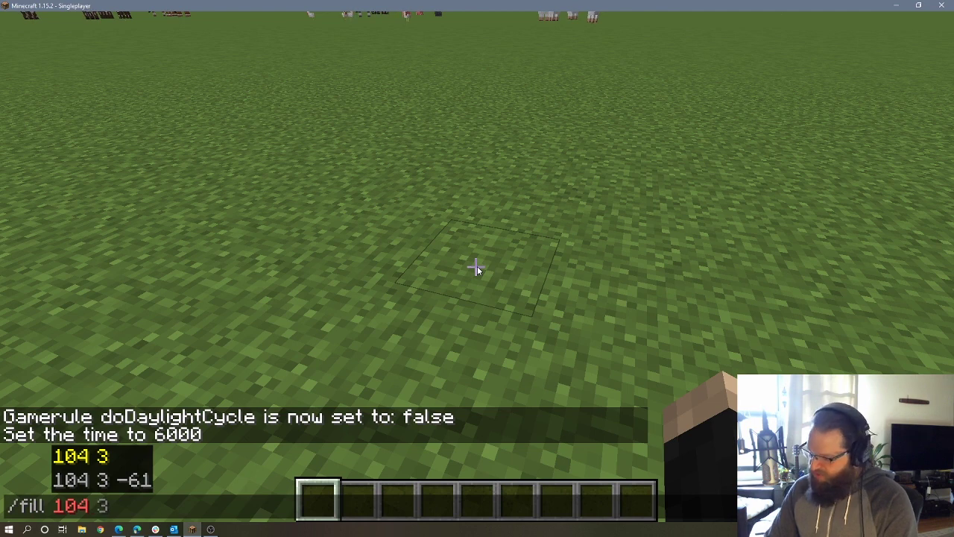
{"action": "type", "text": " 3 -61"}
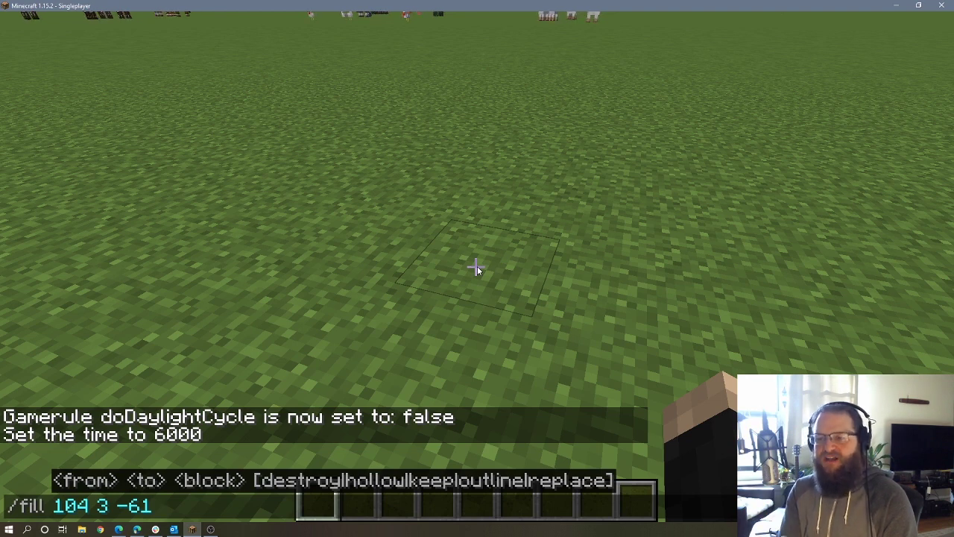
{"action": "type", "text": "104"}
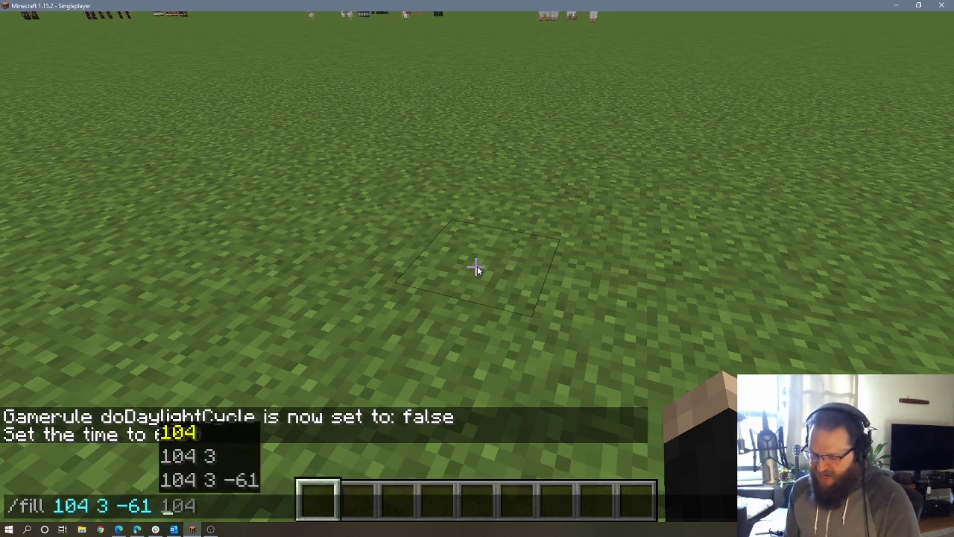
{"action": "key", "text": "BackSpace"}
{"action": "key", "text": "BackSpace"}
{"action": "type", "text": "14 "}
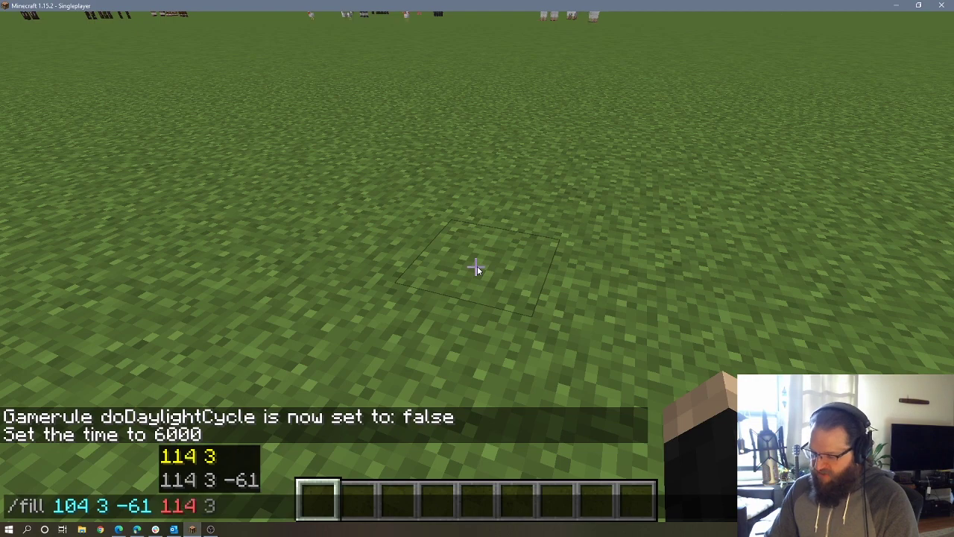
{"action": "type", "text": "13 -7"}
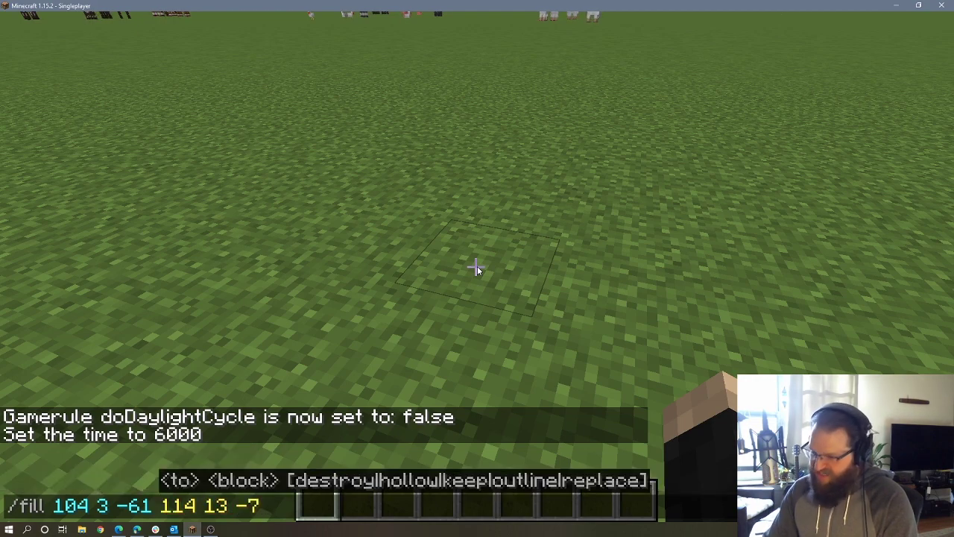
{"action": "type", "text": "1 mine"}
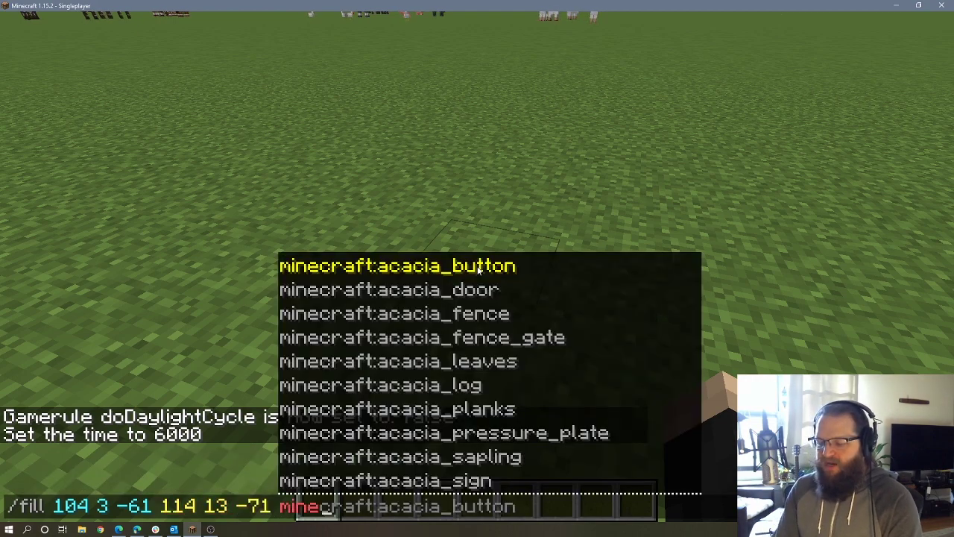
{"action": "type", "text": "craf"}
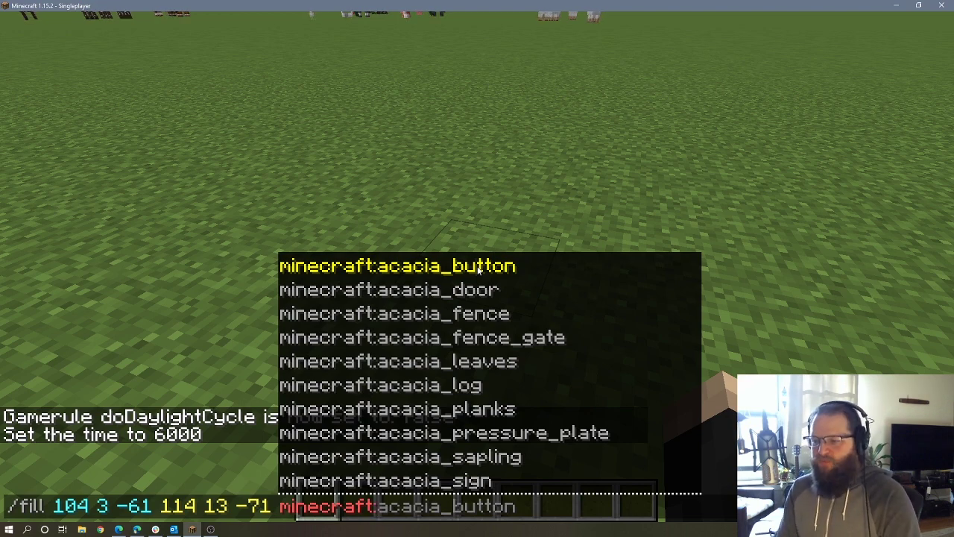
{"action": "type", "text": "t:bri"}
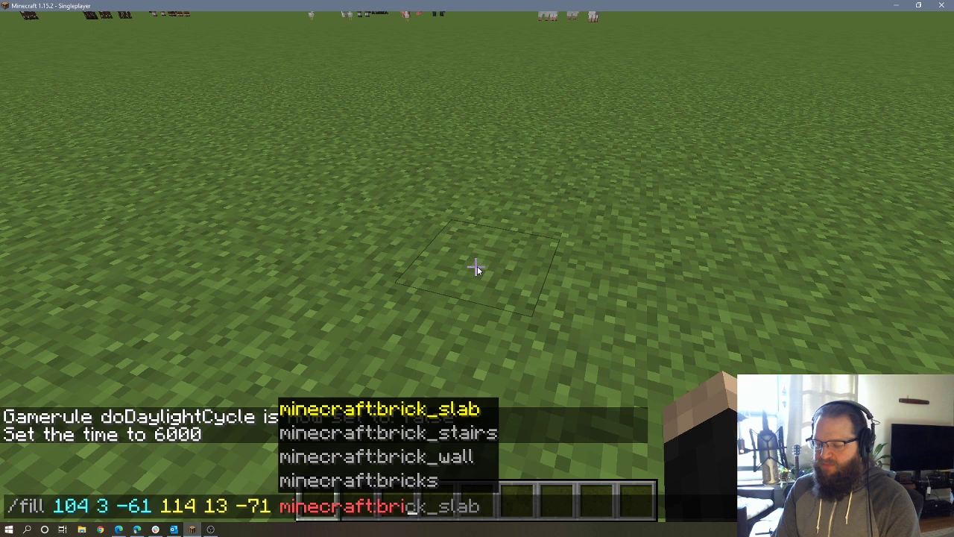
{"action": "type", "text": "ck"}
{"action": "key", "text": "Tab"}
{"action": "key", "text": "Tab"}
{"action": "key", "text": "Tab"}
{"action": "key", "text": "Tab"}
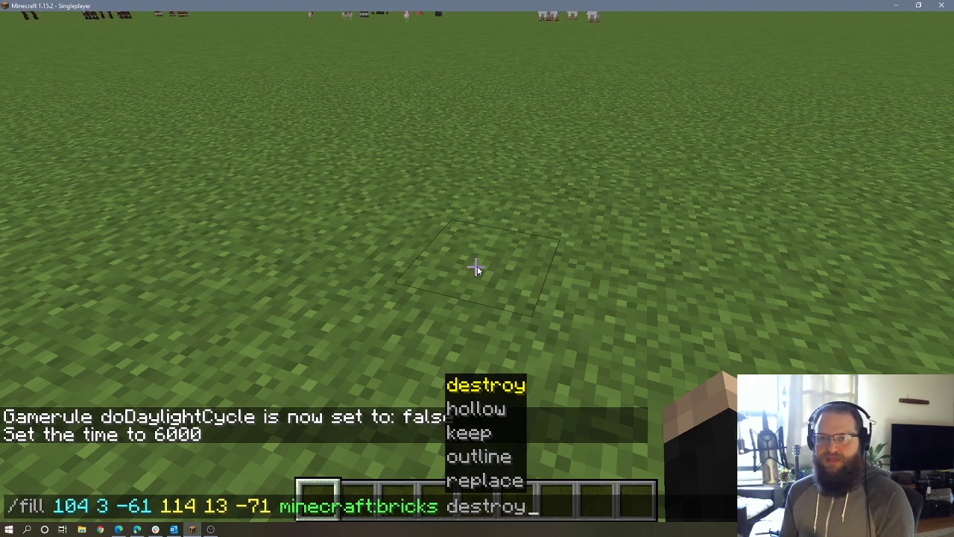
- Run the fill to build the solid 1331-block brick cube and walk up to its wall
{"action": "key", "text": "Return"}
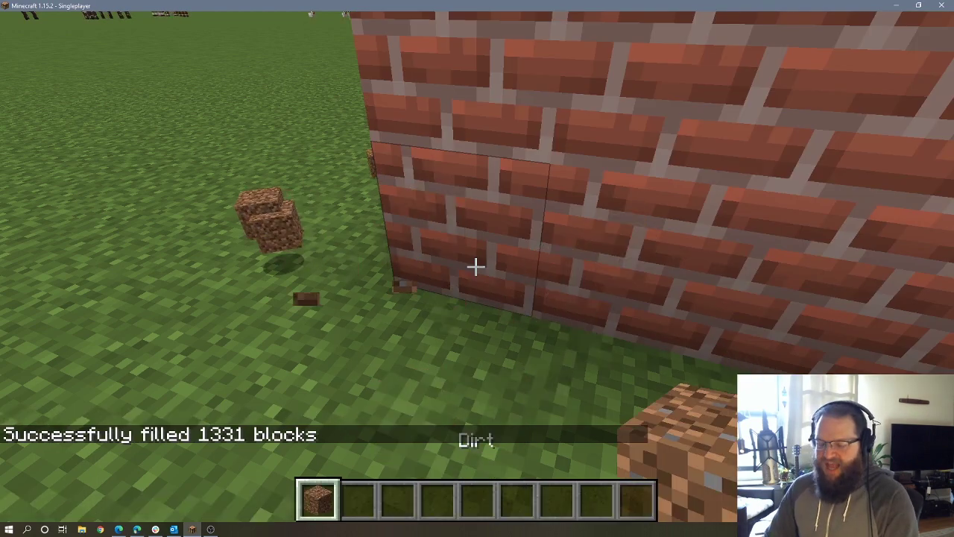
{"action": "key", "text": "s"}
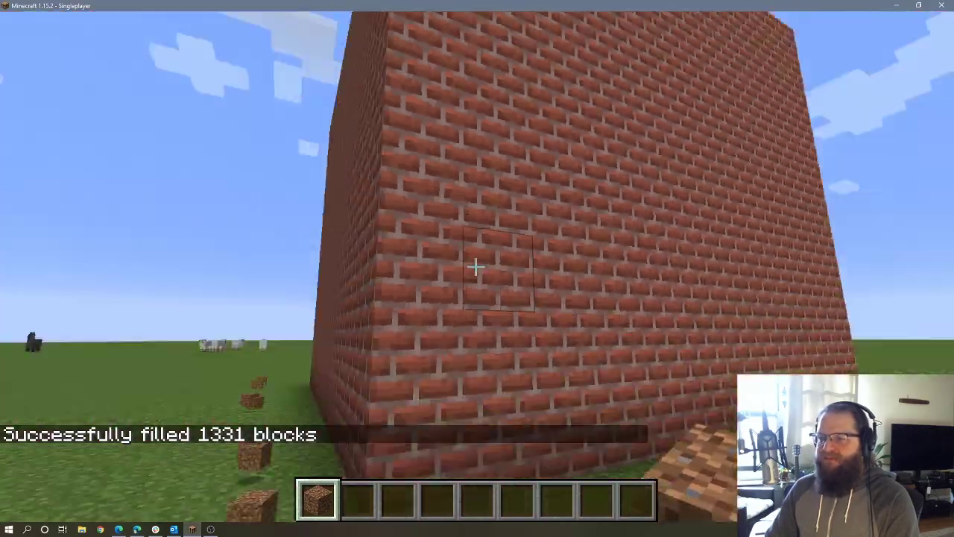
{"action": "key", "text": "w"}
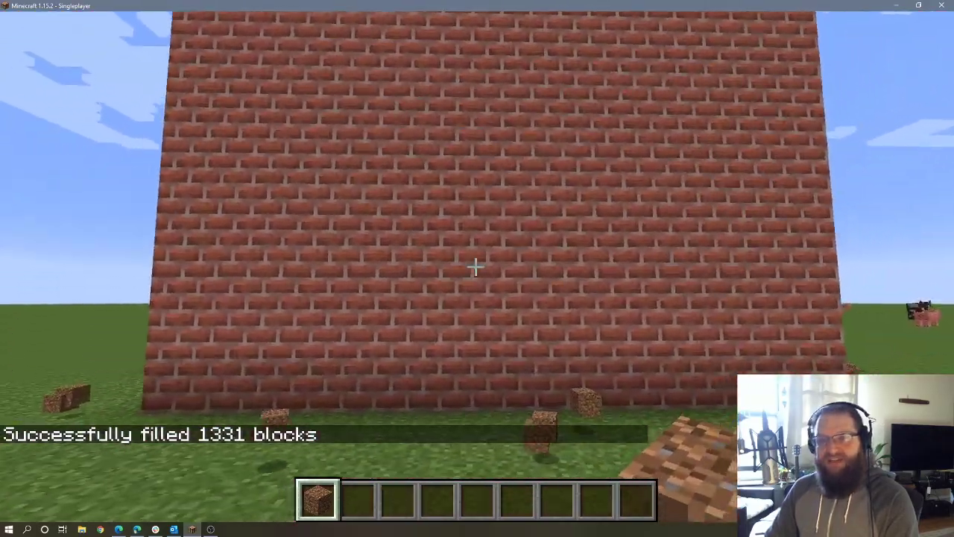
{"action": "key", "text": "w"}
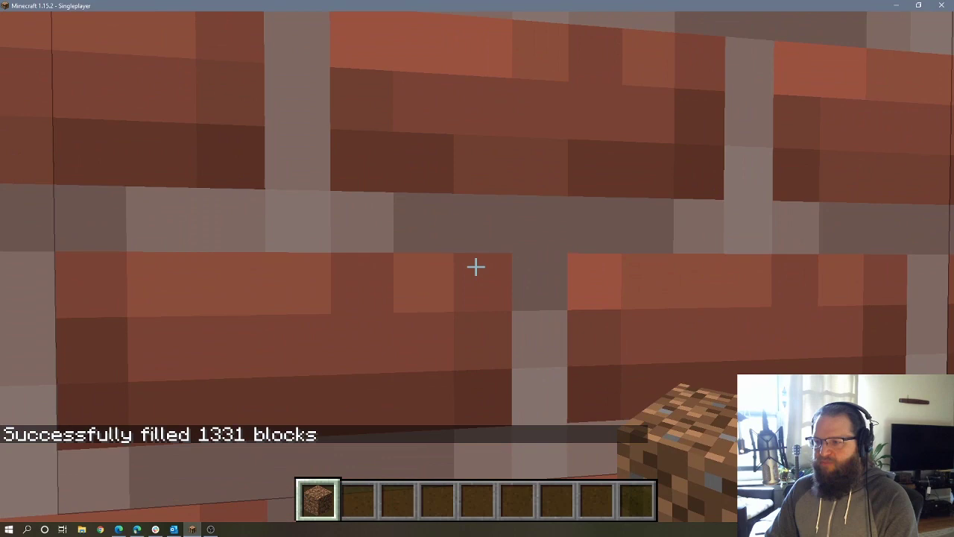
- Break bricks to tunnel into the solid cube, then back away from it
{"action": "left_click", "coordinate": [475, 265]}
{"action": "key", "text": "w"}
{"action": "left_click", "coordinate": [475, 265]}
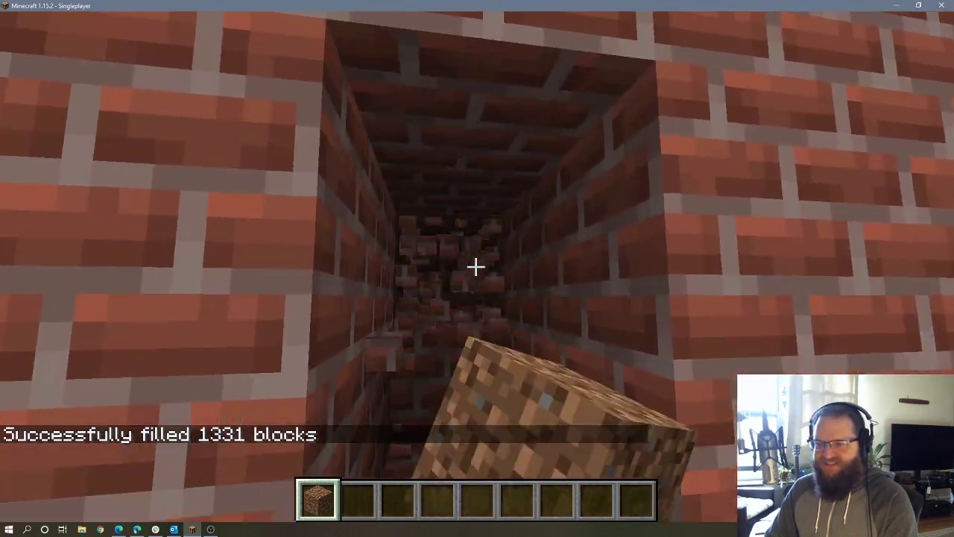
{"action": "key", "text": "s"}
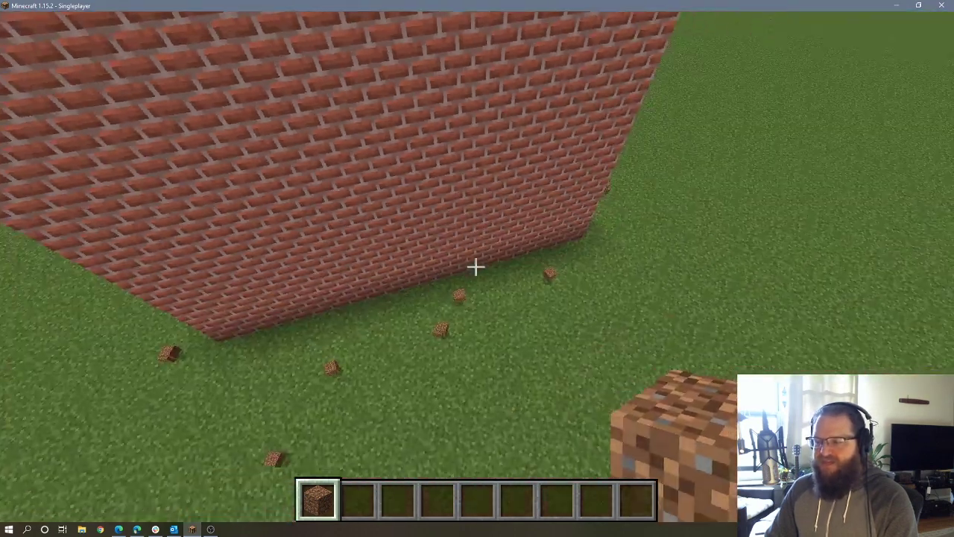
{"action": "key", "text": "s"}
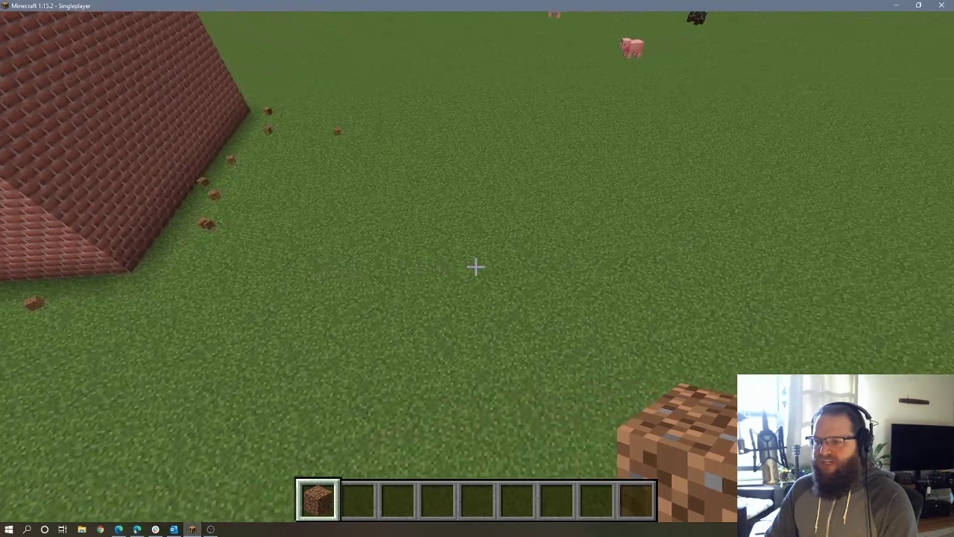
- Run /clear to empty the inventory and show debug coordinates 128.614 / 4.00000 / -55.981
{"action": "type", "text": "/clear"}
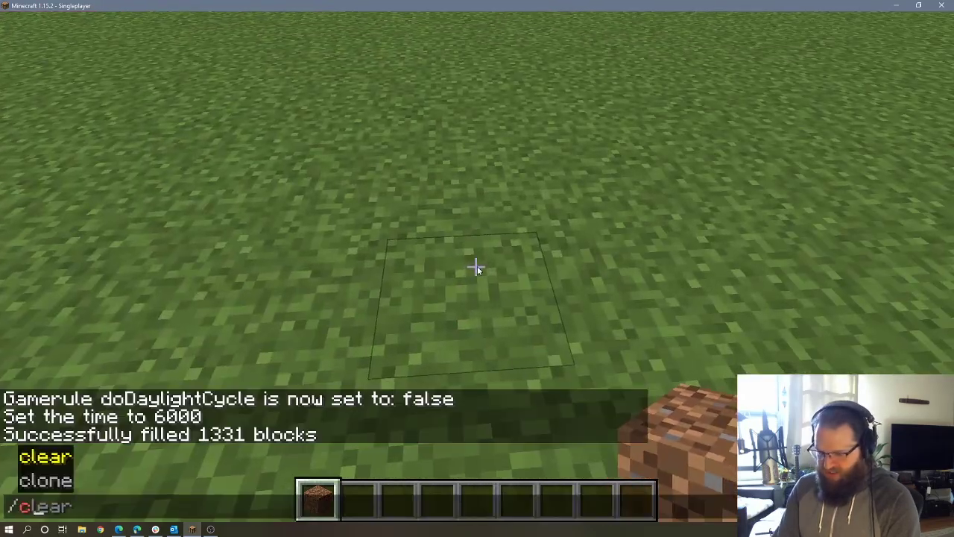
{"action": "key", "text": "Return"}
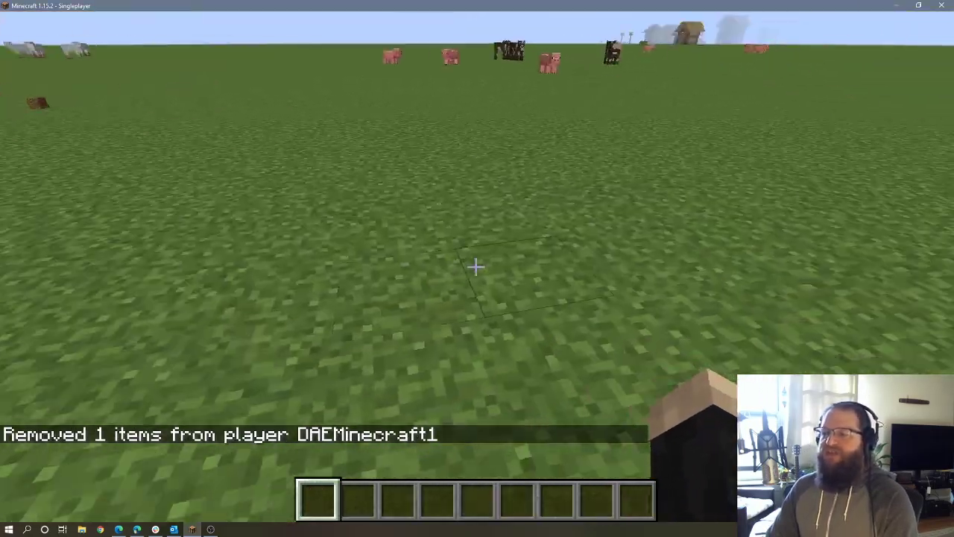
{"action": "key", "text": "F3"}
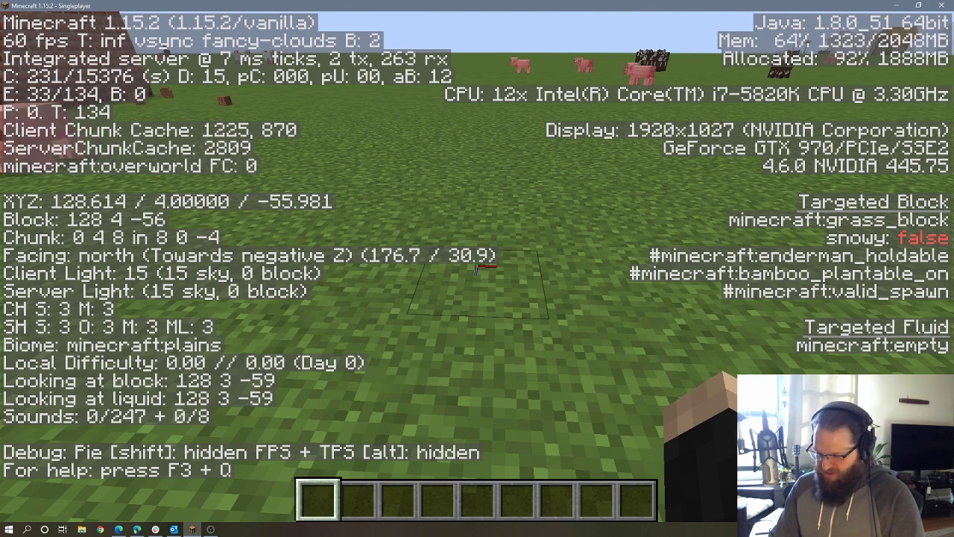
{"action": "key", "text": "slash"}
{"action": "type", "text": "f"}
{"action": "key", "text": "Tab"}
{"action": "type", "text": "12 "}
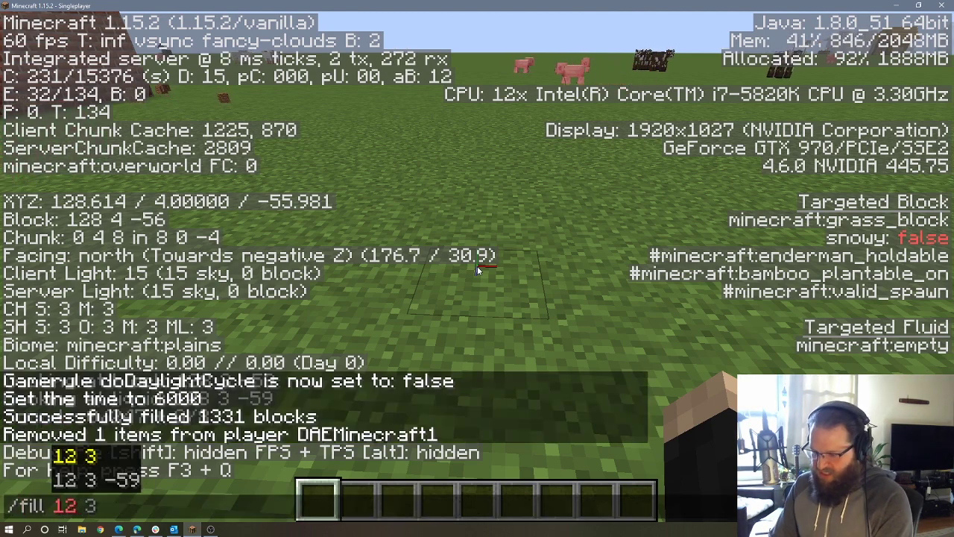
{"action": "type", "text": "8 3"}
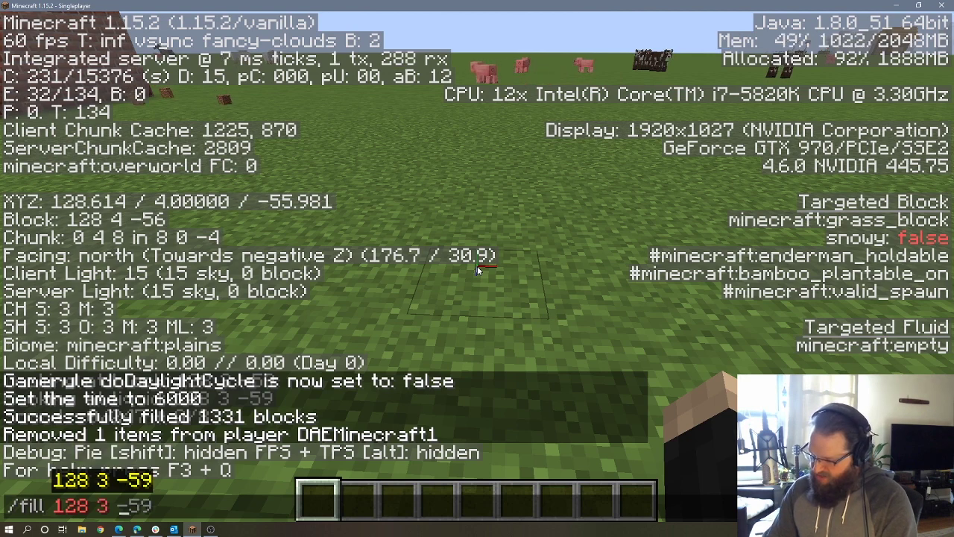
{"action": "type", "text": " -59 128"}
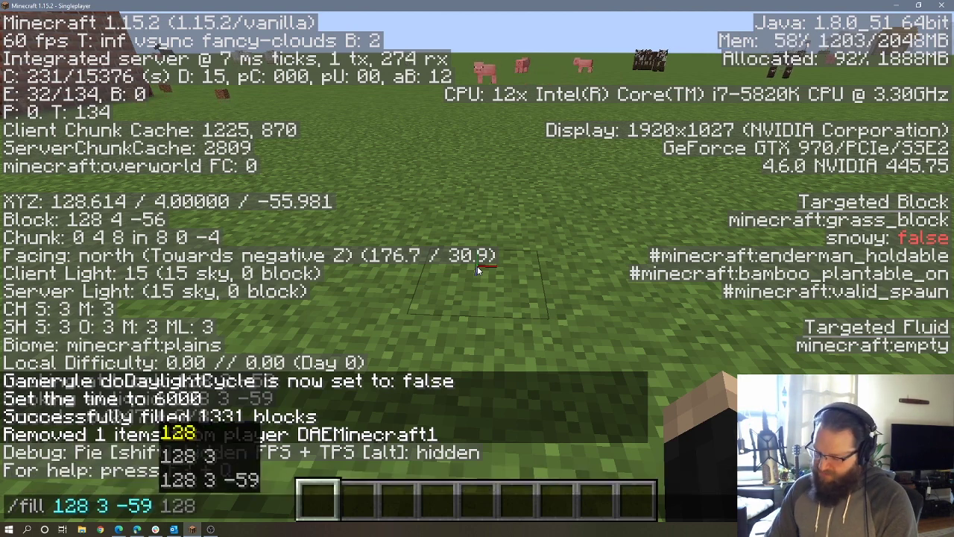
{"action": "type", "text": "138 13"}
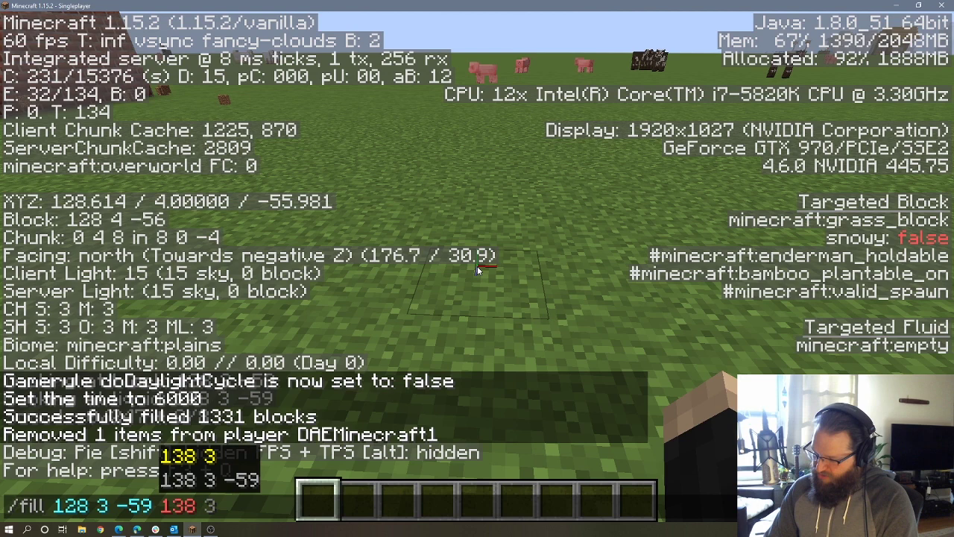
{"action": "type", "text": " -69 m"}
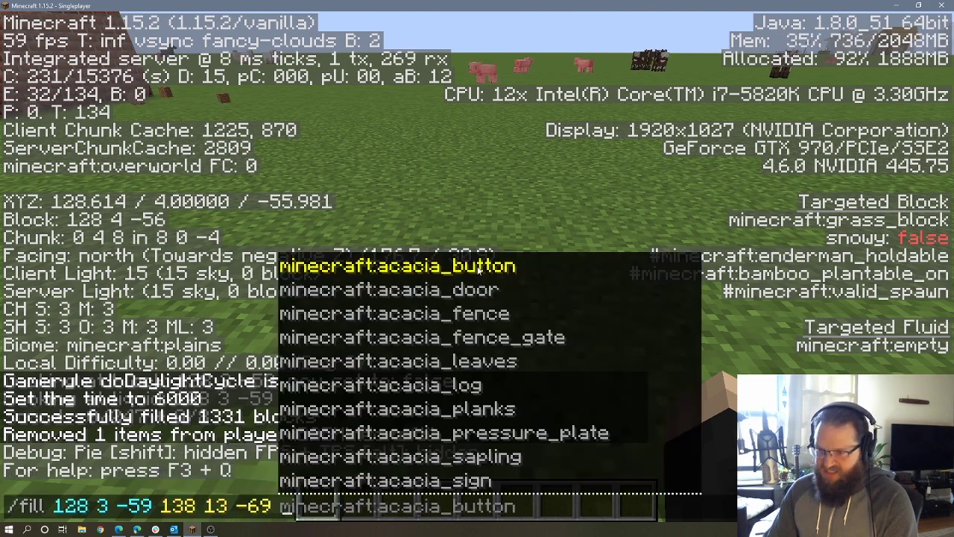
{"action": "type", "text": "inecraf"}
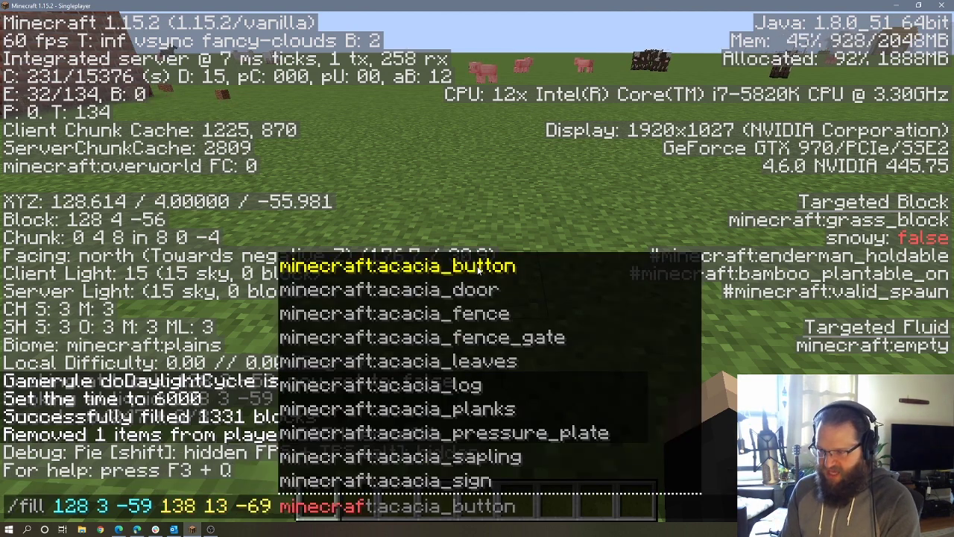
{"action": "type", "text": "t:"}
{"action": "key", "text": "Tab"}
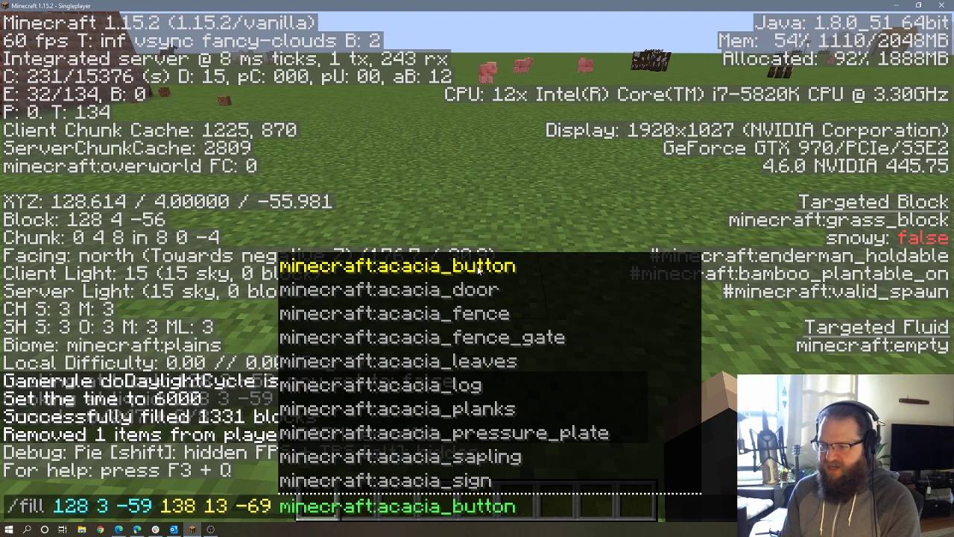
{"action": "key", "text": "BackSpace"}
{"action": "key", "text": "BackSpace"}
{"action": "key", "text": "BackSpace"}
{"action": "key", "text": "BackSpace"}
{"action": "key", "text": "BackSpace"}
{"action": "key", "text": "BackSpace"}
{"action": "key", "text": "BackSpace"}
{"action": "key", "text": "BackSpace"}
{"action": "key", "text": "BackSpace"}
{"action": "key", "text": "BackSpace"}
{"action": "key", "text": "BackSpace"}
{"action": "key", "text": "BackSpace"}
{"action": "key", "text": "BackSpace"}
{"action": "key", "text": "BackSpace"}
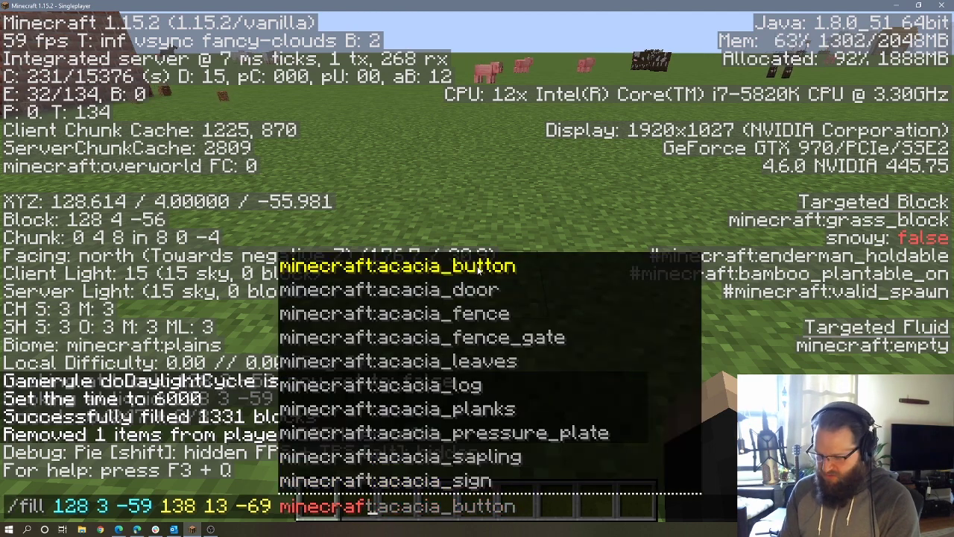
{"action": "type", "text": ":brick"}
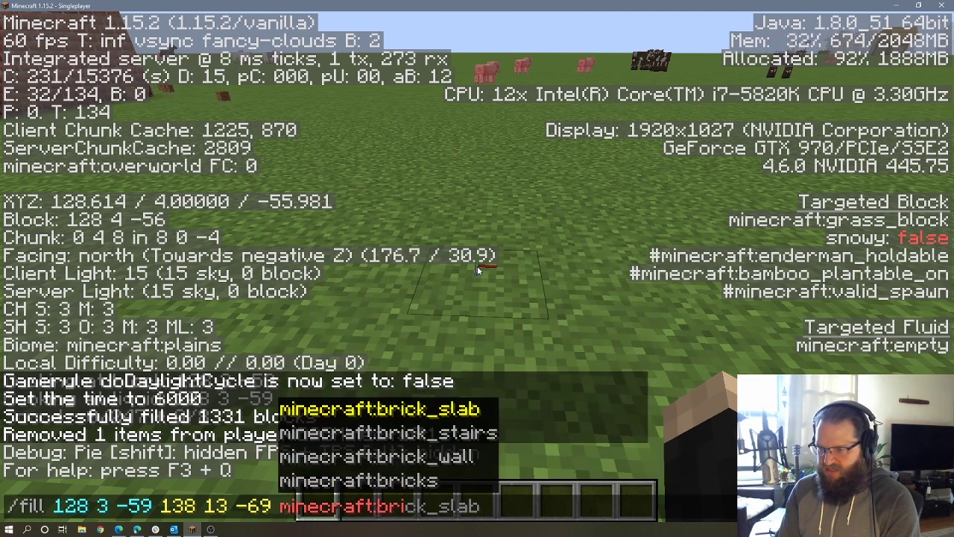
{"action": "key", "text": "Tab"}
{"action": "key", "text": "Tab"}
{"action": "key", "text": "Tab"}
{"action": "key", "text": "Tab"}
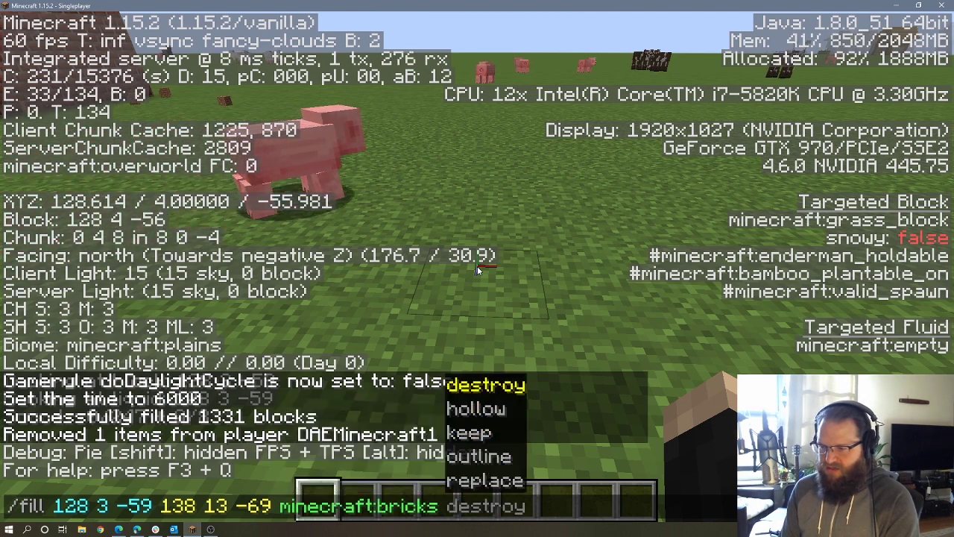
{"action": "key", "text": "Tab"}
{"action": "key", "text": "Tab"}
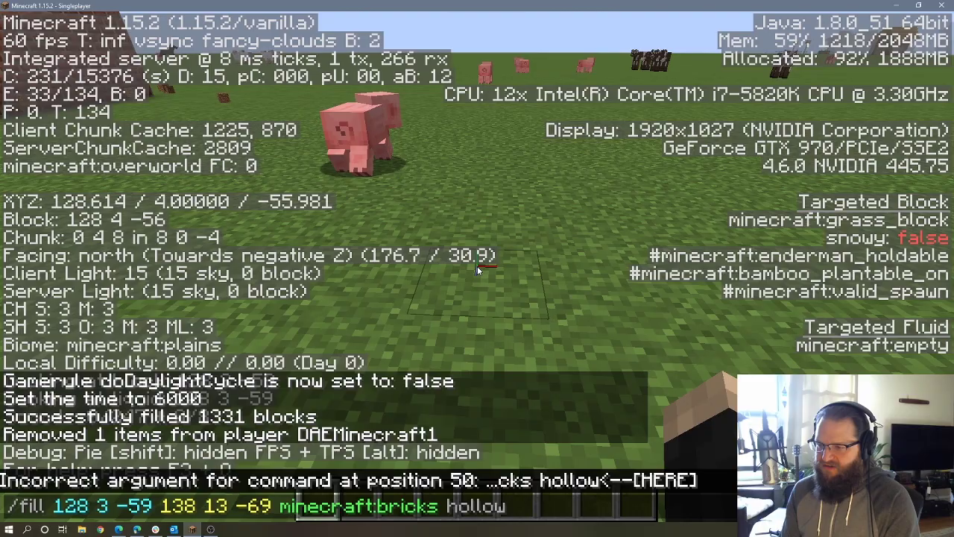
- Run the 602-block hollow brick fill, then break through its wall and step into the dark interior
{"action": "key", "text": "Return"}
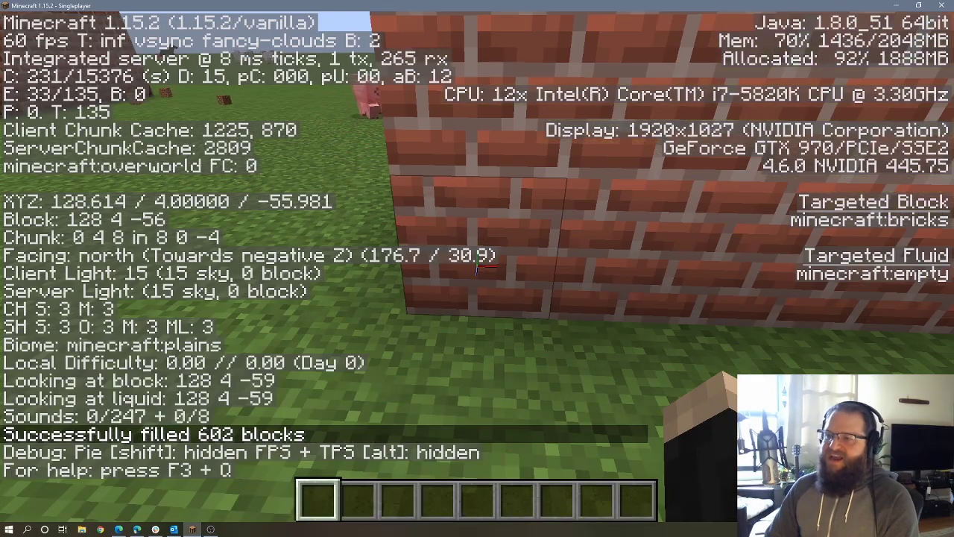
{"action": "key", "text": "s"}
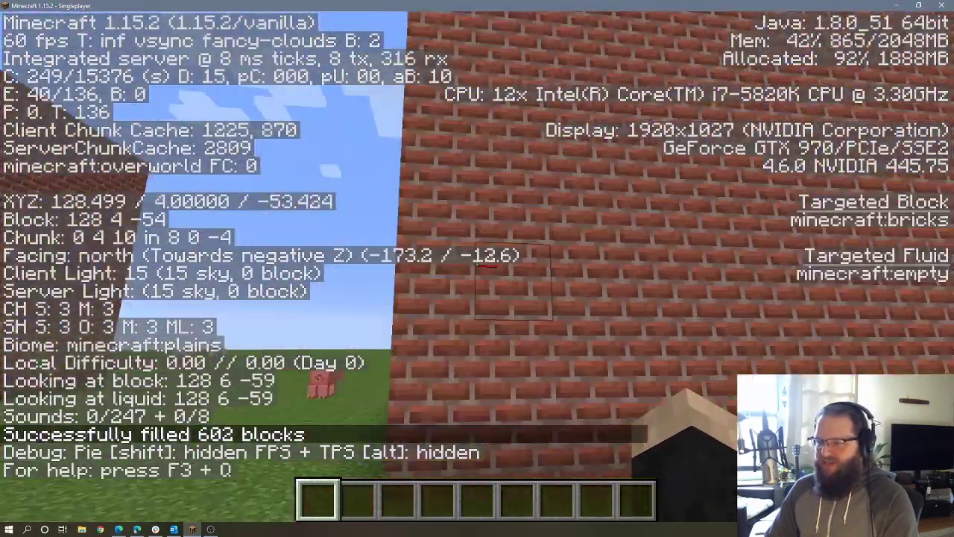
{"action": "key", "text": "space"}
{"action": "key", "text": "w"}
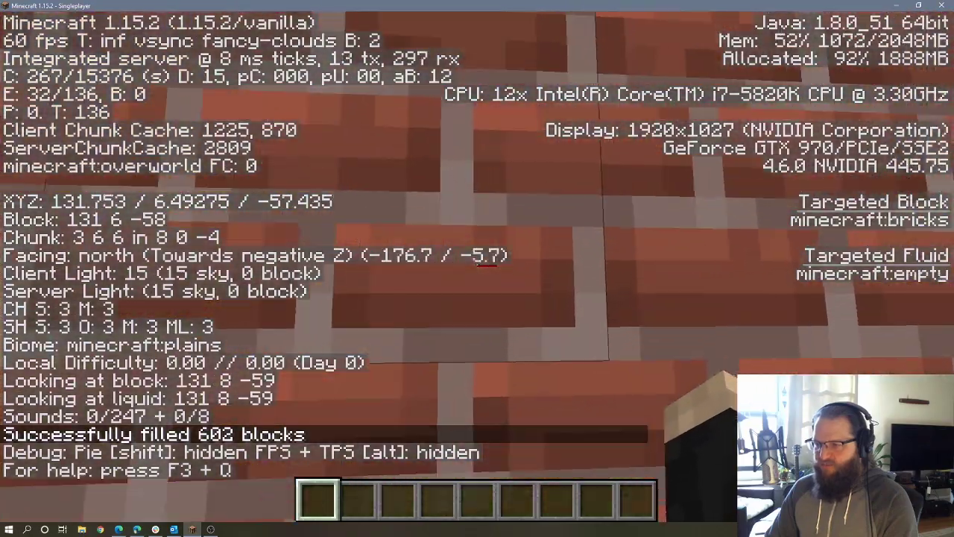
{"action": "left_click", "coordinate": [477, 268]}
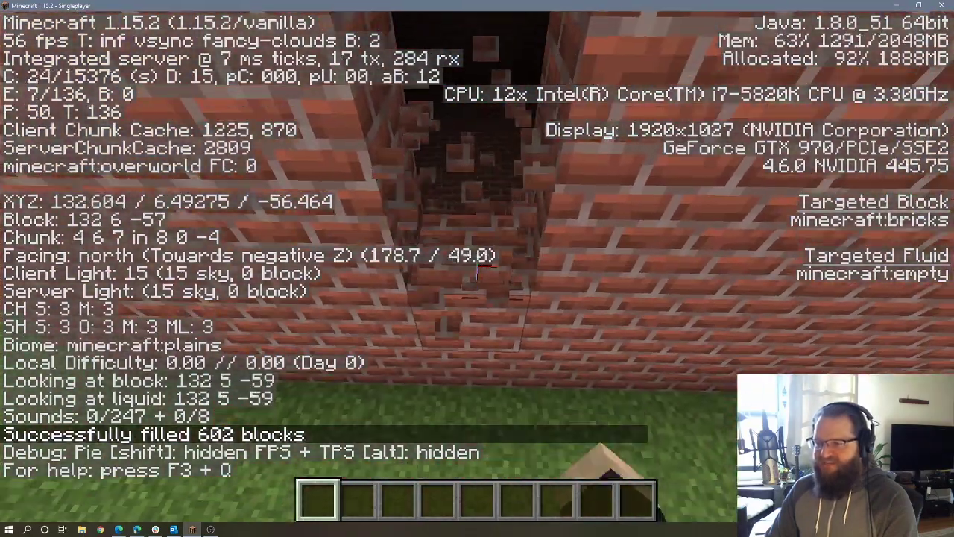
{"action": "key", "text": "w"}
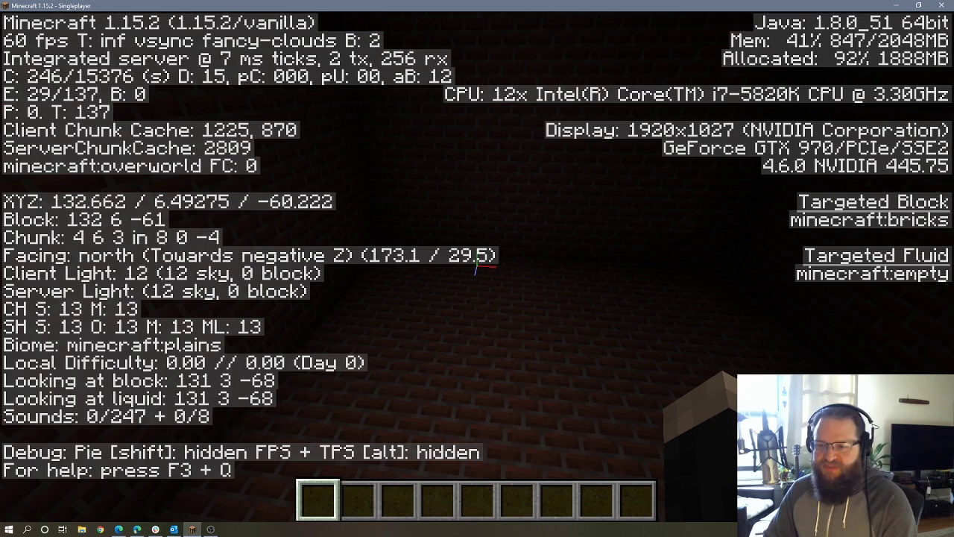
{"action": "key", "text": "F3"}
- Switch to the browser and open the Minecraft Wiki Commands/fill page listing the fill modes
{"action": "key", "text": "alt+Tab"}
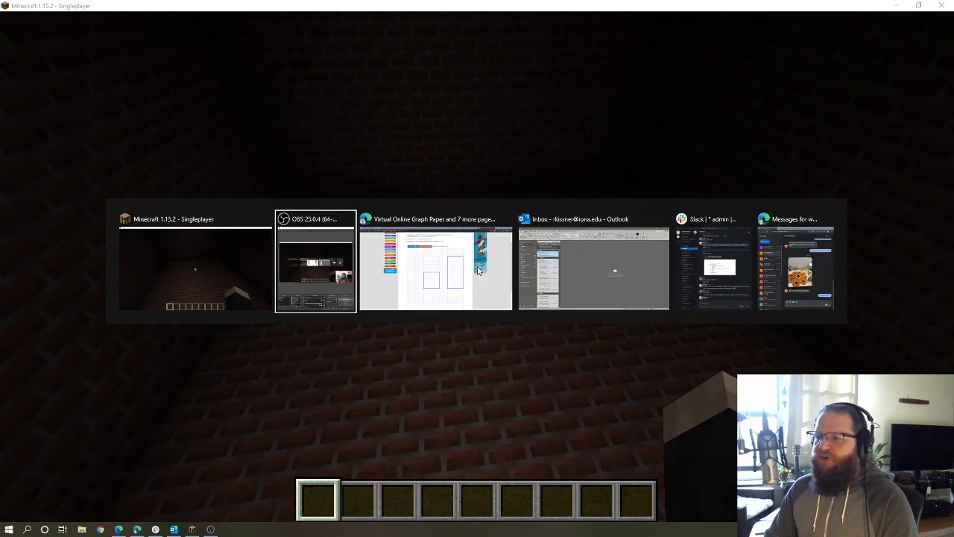
{"action": "key", "text": "alt+Tab"}
{"action": "left_click", "coordinate": [649, 9]}
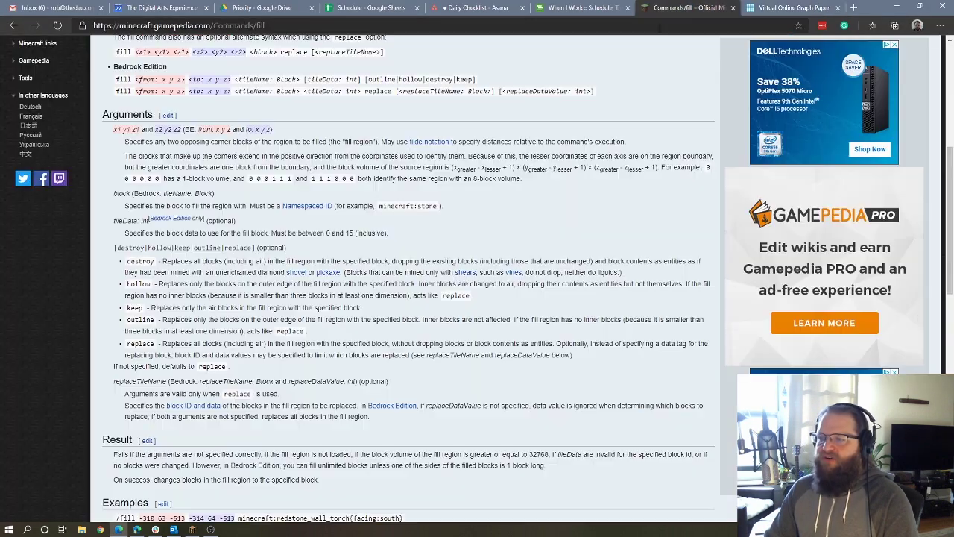